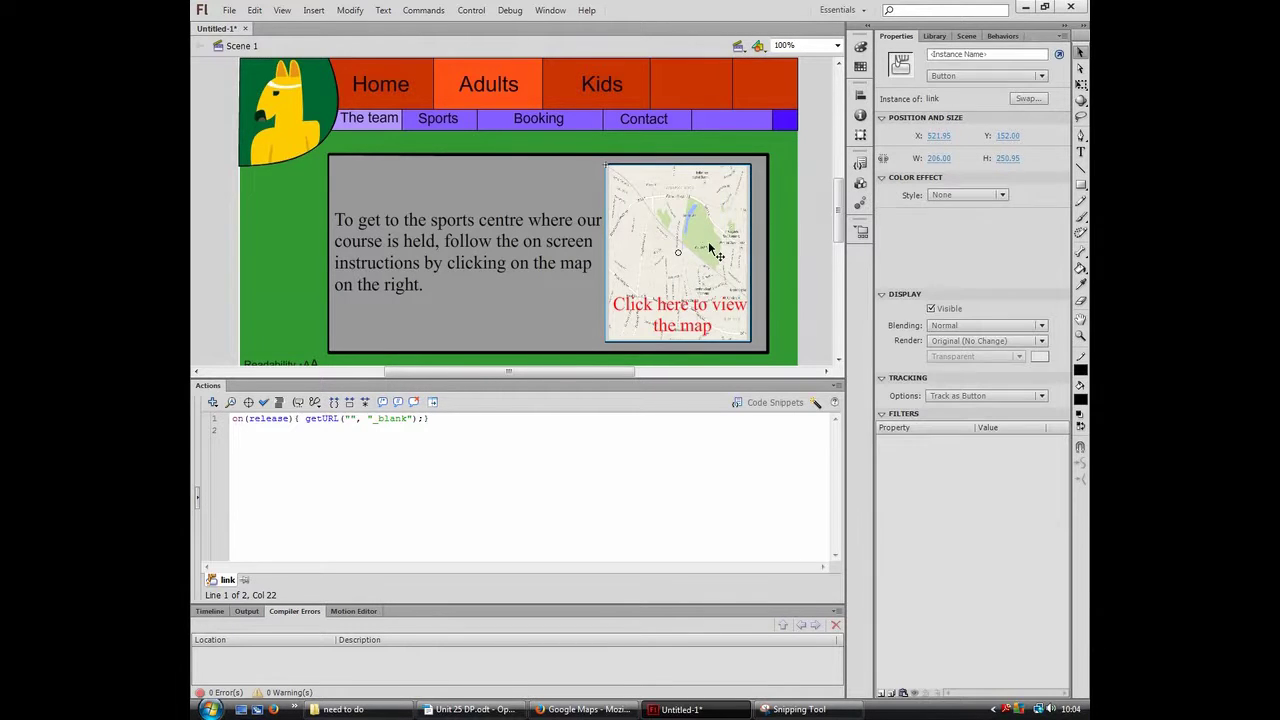
# Select the map button to review its empty on(release) getURL script targeting _blank
pyautogui.click(968, 78)
# Paste the Google Maps directions link into the getURL quotes and test the movie
pyautogui.click(349, 419)
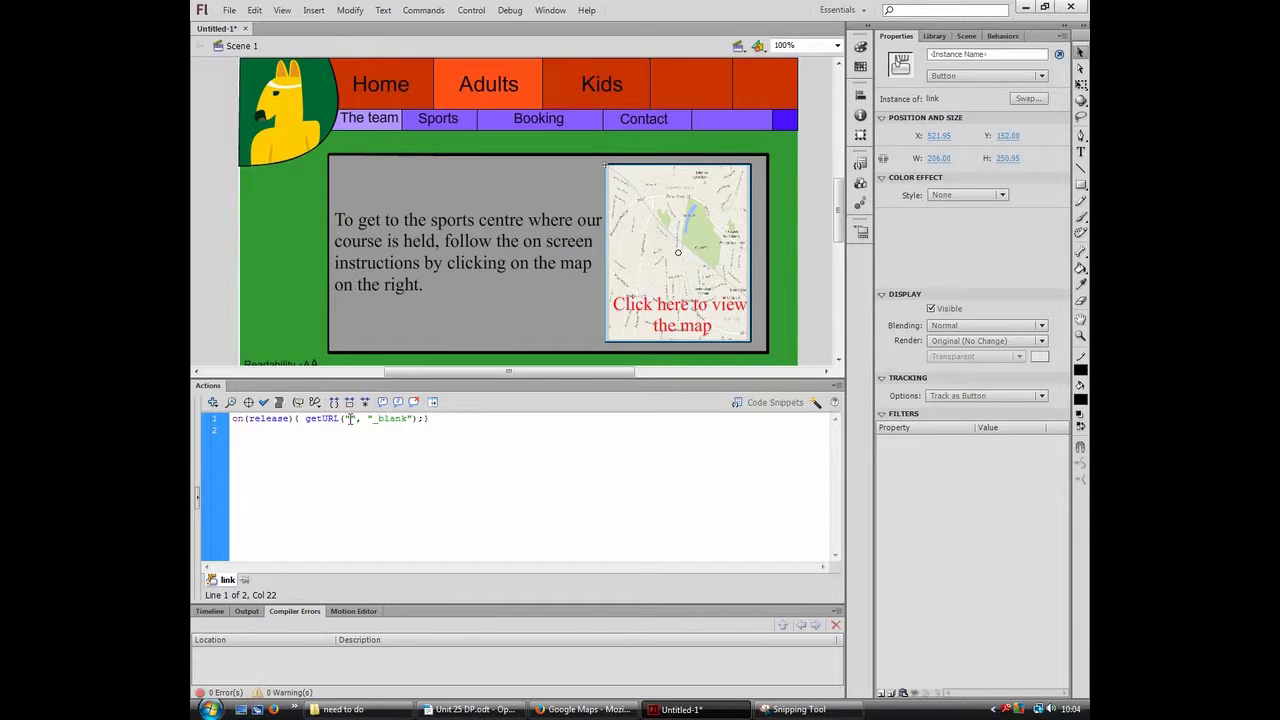
pyautogui.hotkey('ctrl', 'v')
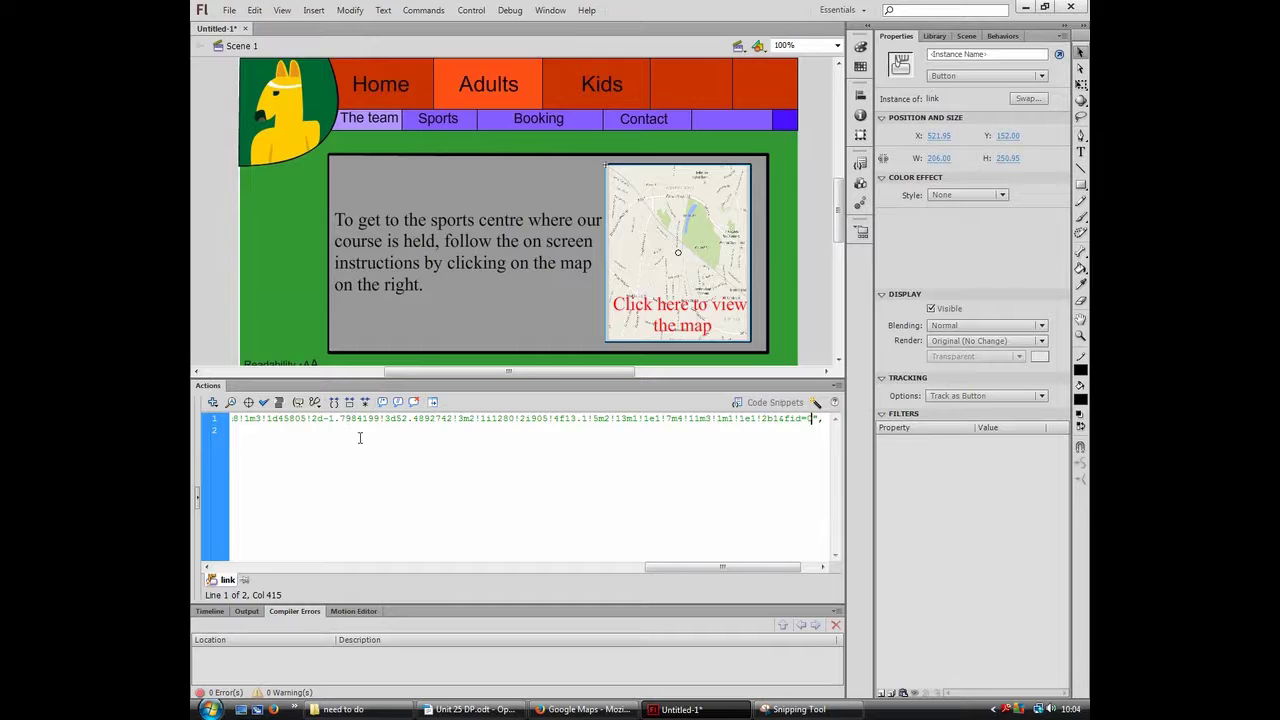
pyautogui.rightClick(549, 455)
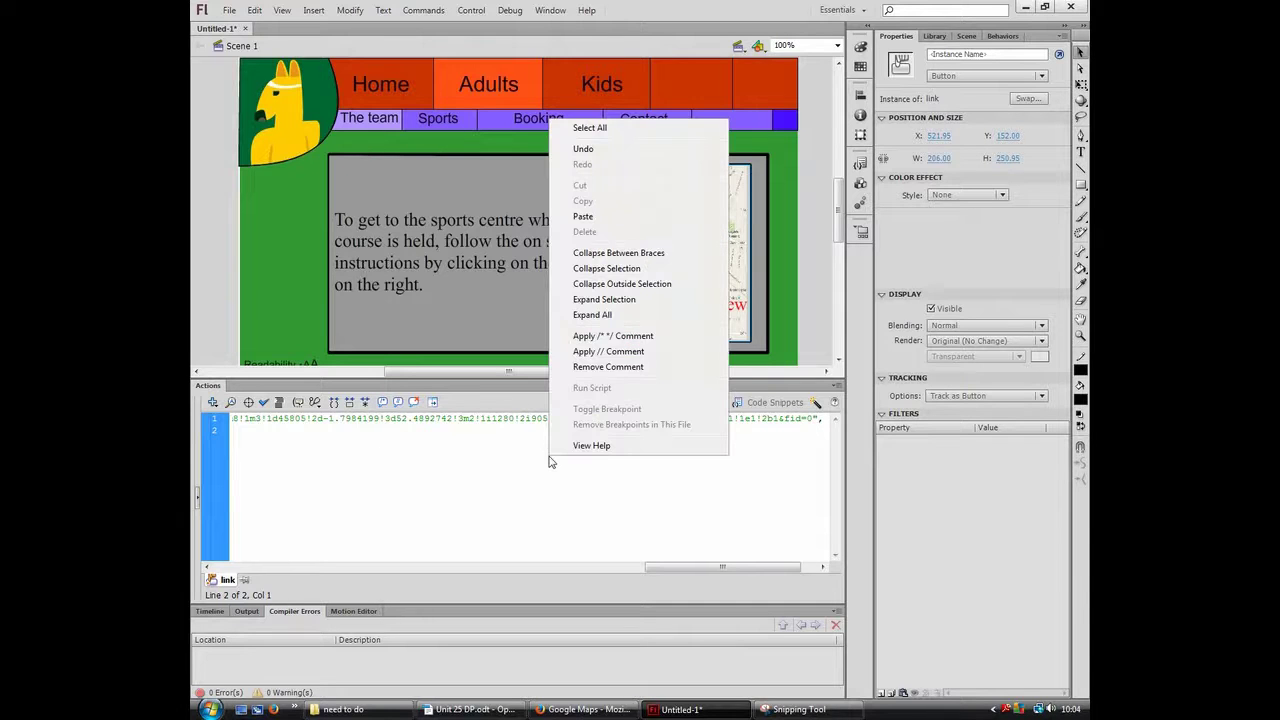
pyautogui.click(515, 419)
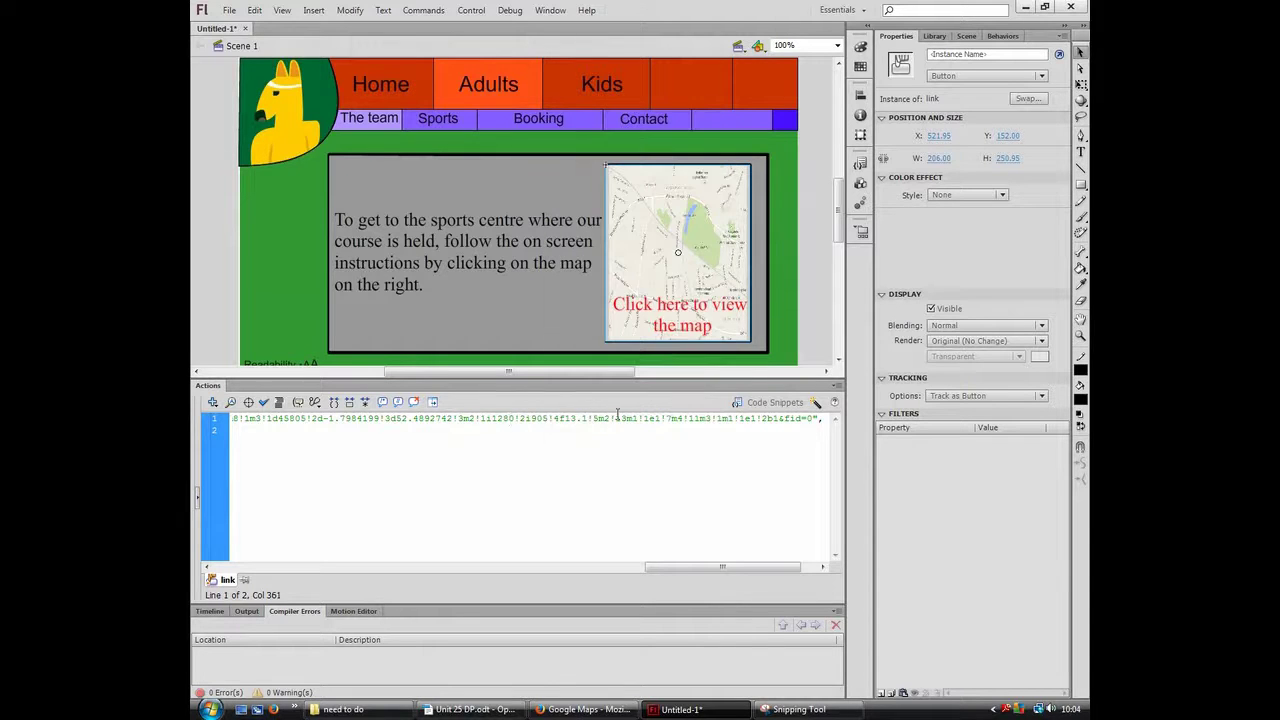
pyautogui.moveTo(722, 567); pyautogui.dragTo(737, 567)
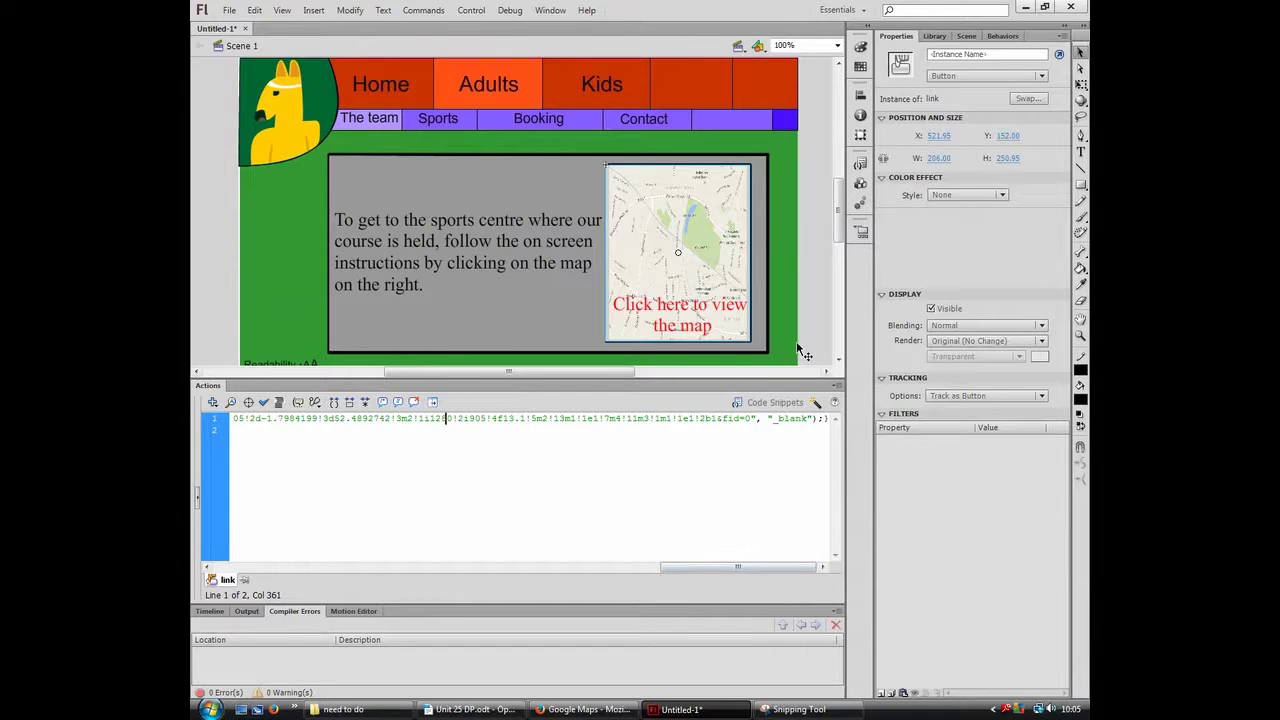
pyautogui.click(795, 296)
pyautogui.hotkey('ctrl', 'Return')
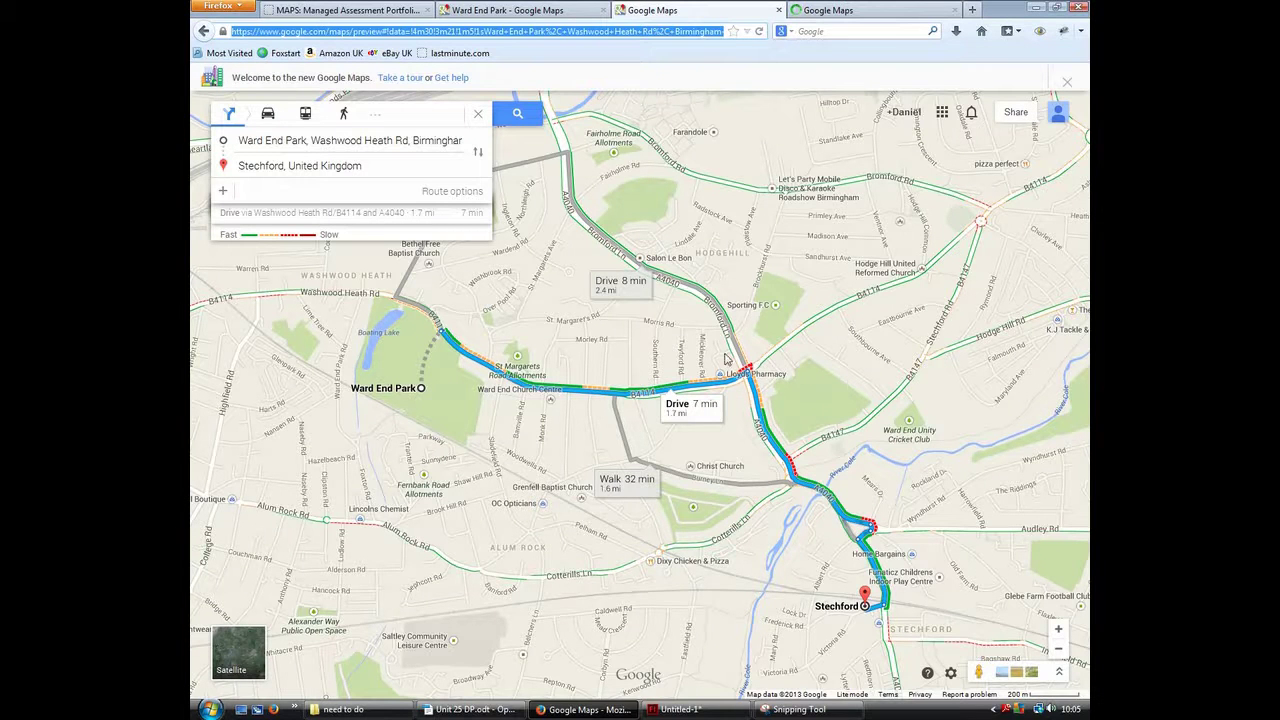
# Switch to the Google Maps tab with Ward End Park to Stechford driving directions
pyautogui.click(808, 10)
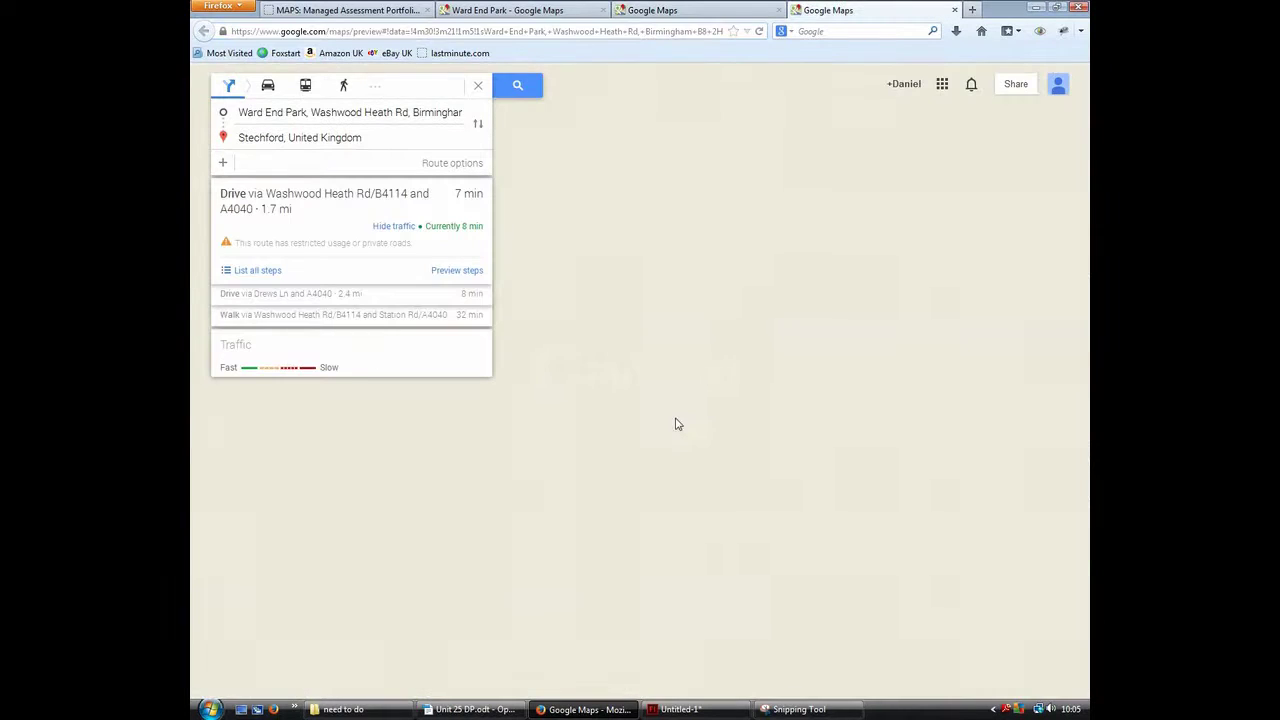